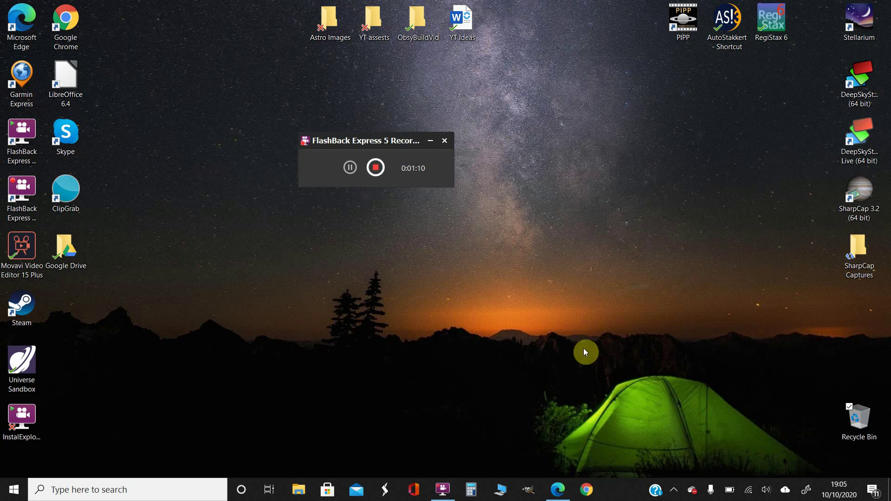
On the Explore Scientific site, go to the All PMC-Eight Products collection
{"action": "left_click", "coordinate": [558, 491]}
{"action": "mouse_move", "coordinate": [151, 131]}
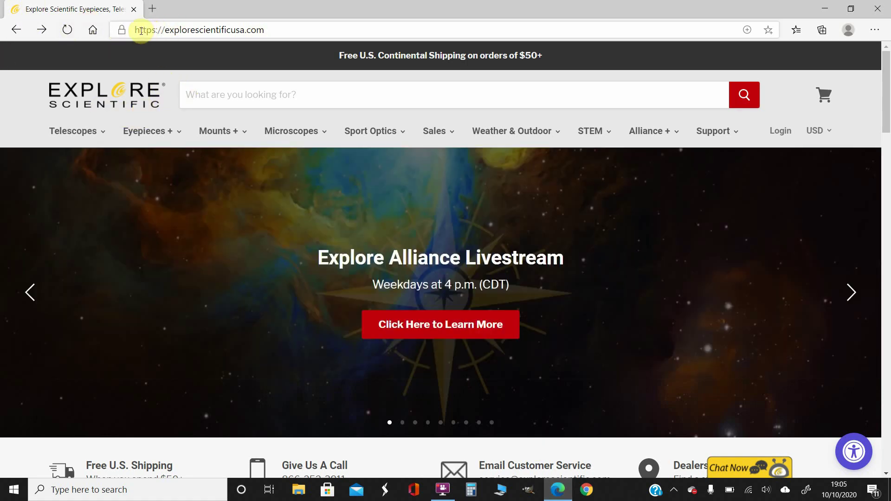
{"action": "left_click_drag", "start_coordinate": [141, 31], "coordinate": [259, 27]}
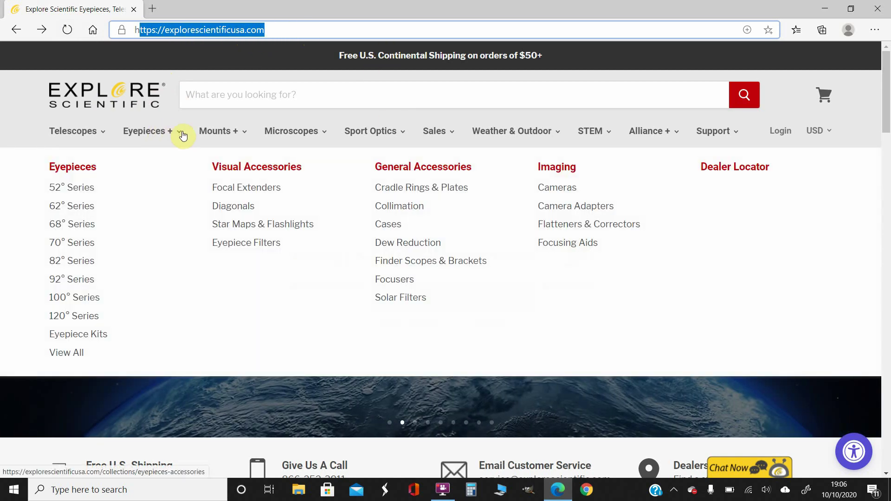
{"action": "mouse_move", "coordinate": [219, 131]}
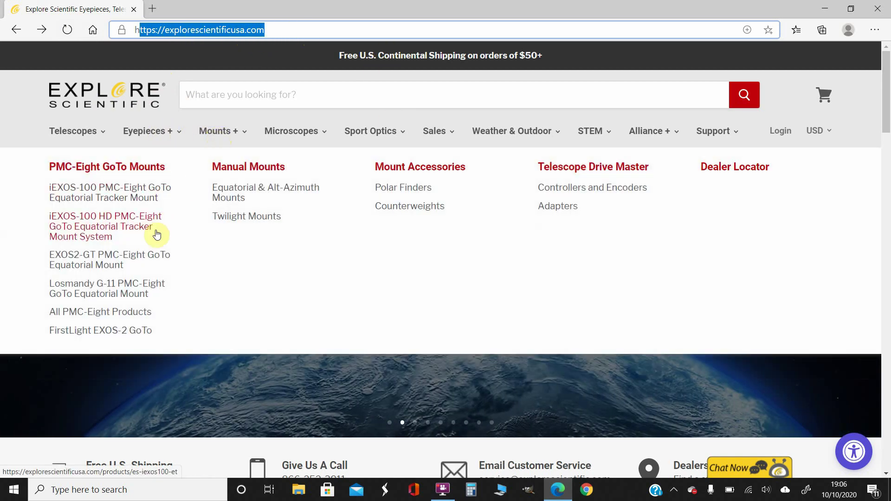
{"action": "left_click", "coordinate": [94, 315]}
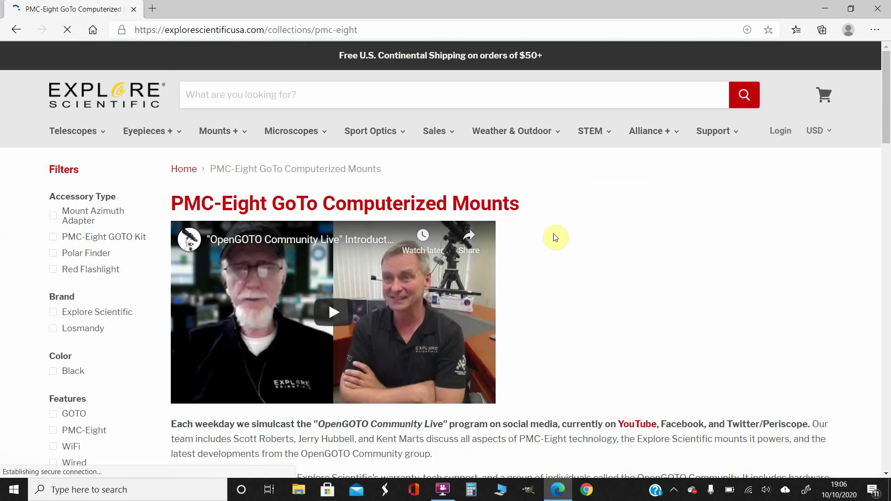
{"action": "scroll", "coordinate": [562, 223], "scroll_direction": "down", "scroll_amount": 5}
{"action": "scroll", "coordinate": [563, 223], "scroll_direction": "down", "scroll_amount": 2}
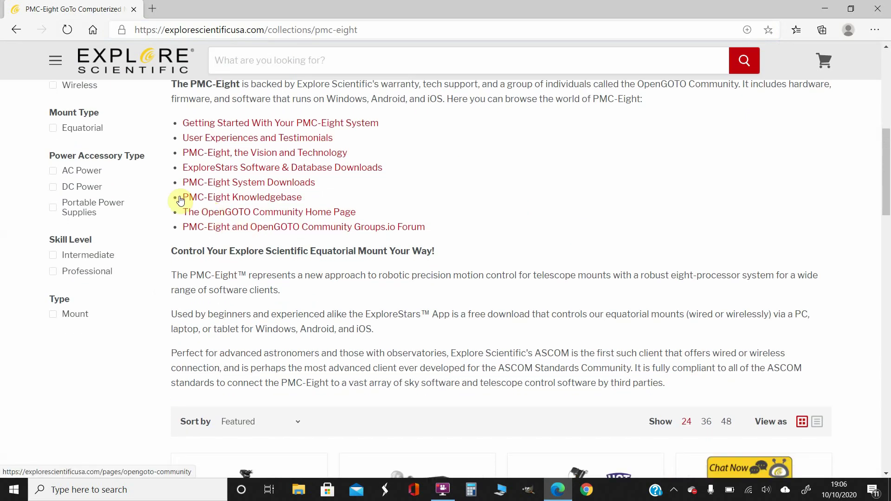
Reach the ExploreStars downloads page and follow the Windows 10 App Download link to the Store listing
{"action": "left_click", "coordinate": [282, 173]}
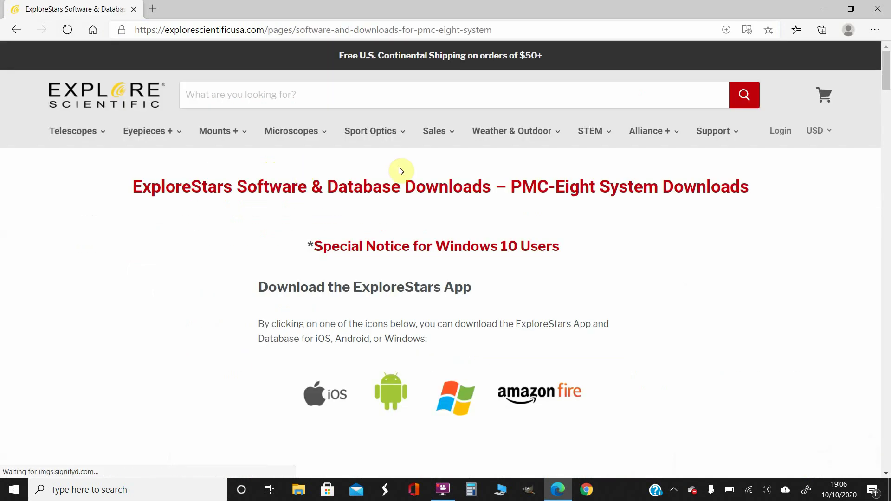
{"action": "left_click", "coordinate": [462, 405]}
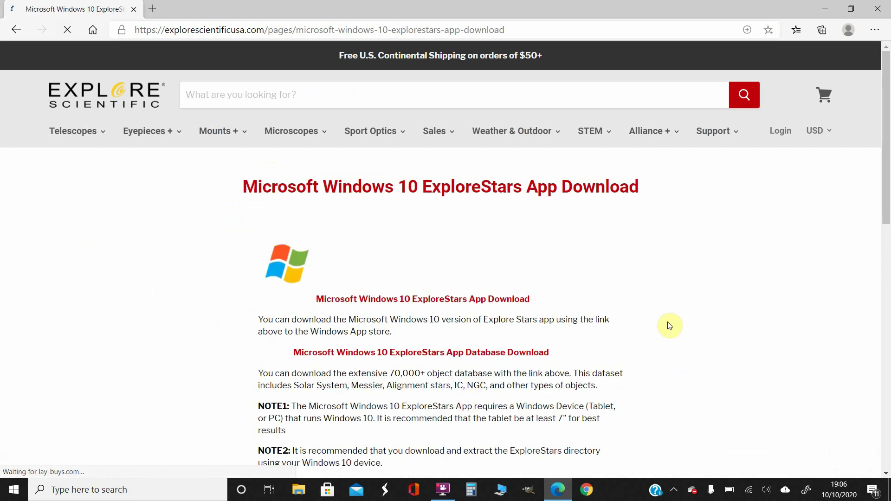
{"action": "scroll", "coordinate": [362, 205], "scroll_direction": "down", "scroll_amount": 3}
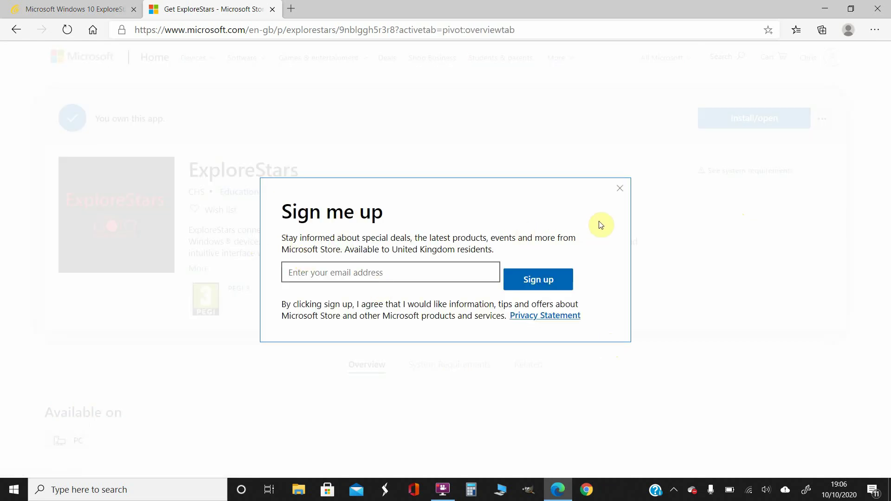
Dismiss the newsletter popup and let the listing hand off to Microsoft Store
{"action": "left_click", "coordinate": [619, 189]}
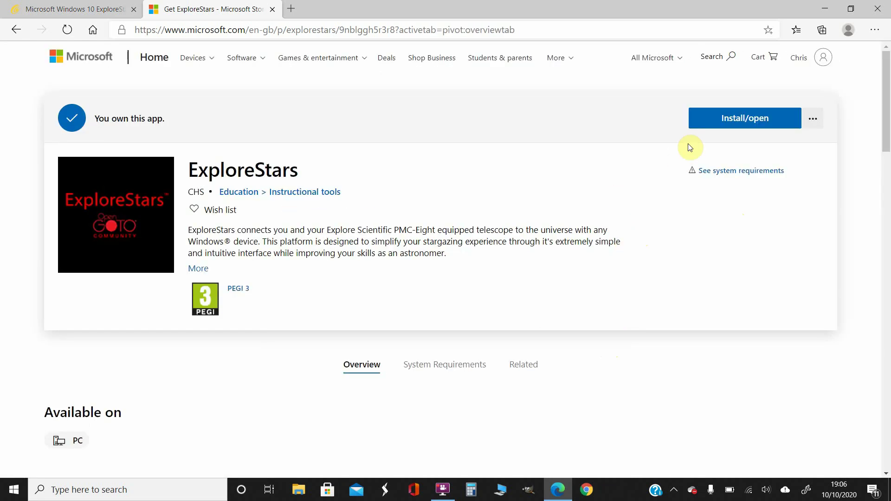
{"action": "left_click", "coordinate": [732, 120]}
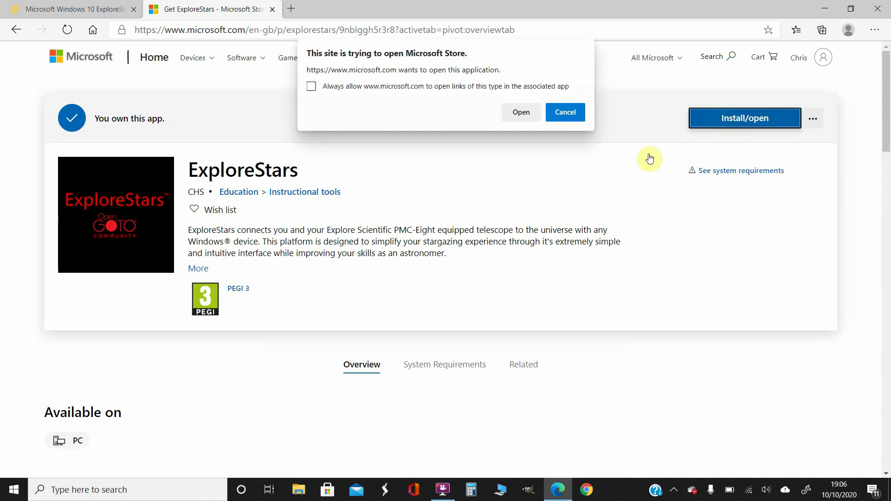
{"action": "left_click", "coordinate": [531, 117]}
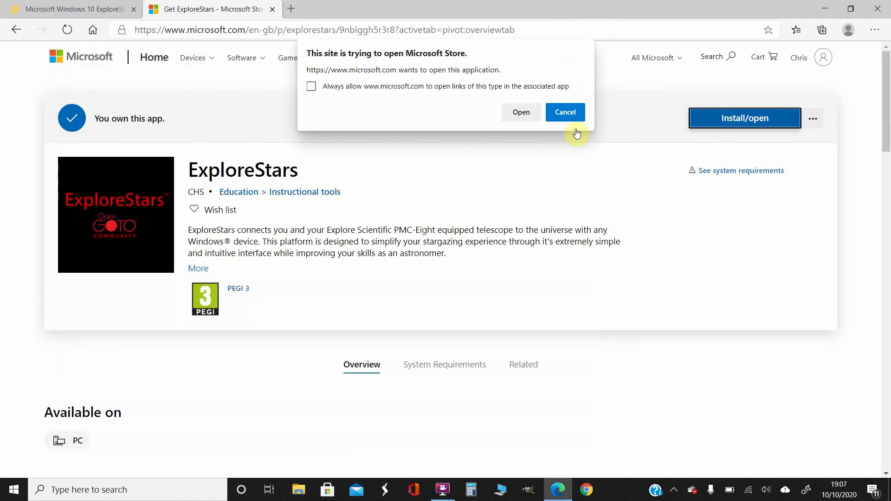
{"action": "left_click", "coordinate": [522, 112]}
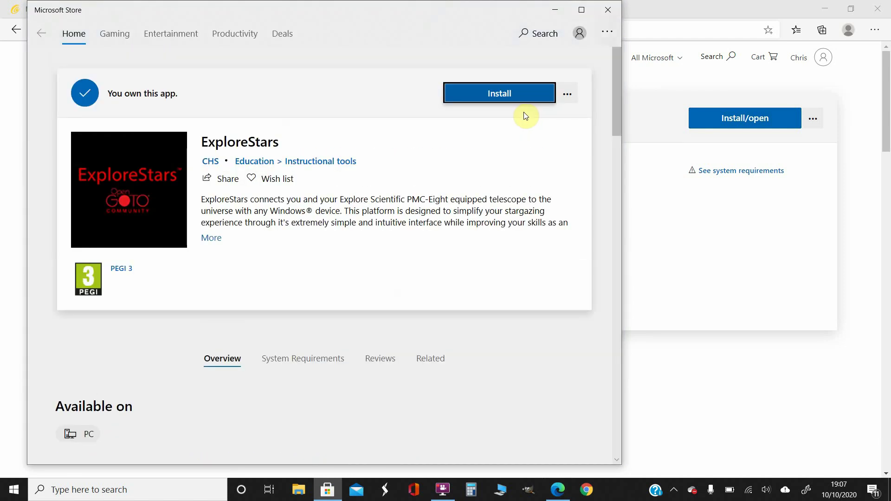
Install ExploreStars in Microsoft Store and close the Store when it finishes
{"action": "left_click", "coordinate": [503, 95]}
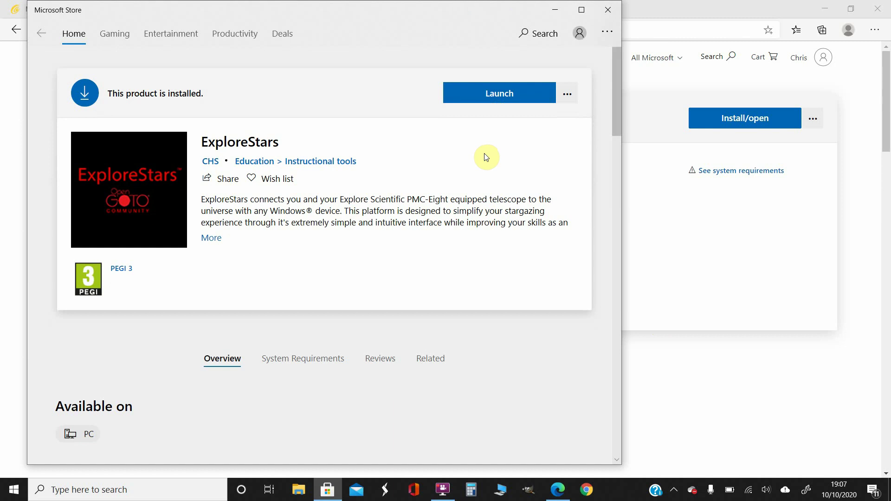
{"action": "left_click", "coordinate": [611, 10]}
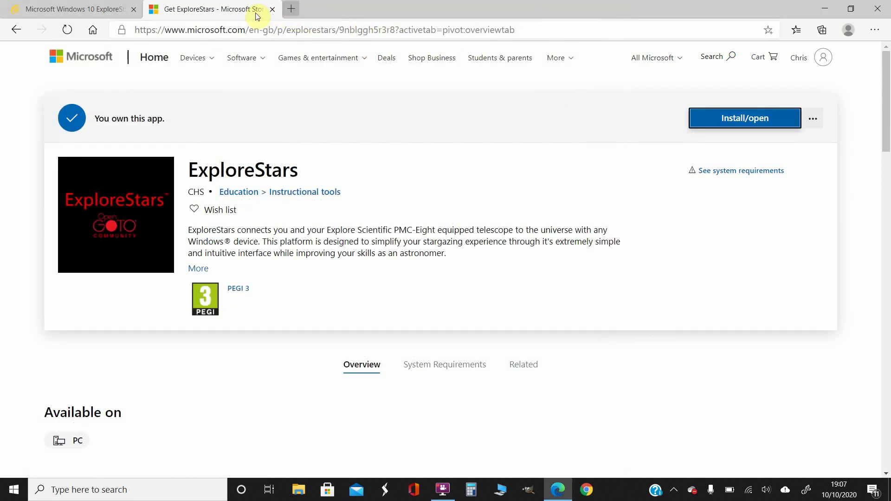
Back on the Windows 10 download page, download the ExploreStars App Database zip
{"action": "left_click", "coordinate": [70, 9]}
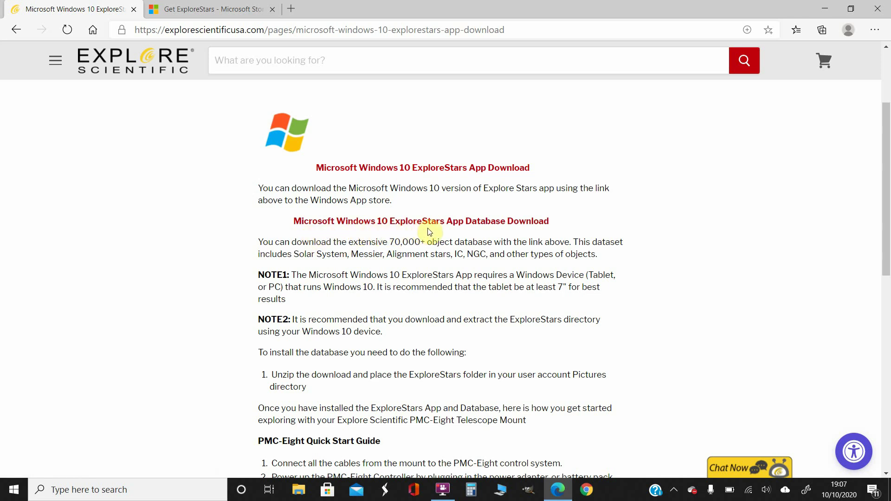
{"action": "left_click", "coordinate": [450, 222]}
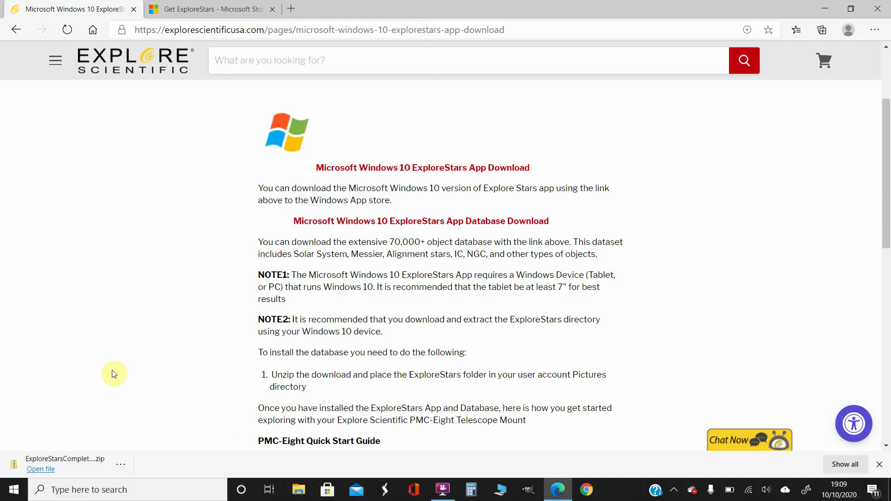
In Downloads, delete the duplicate ExploreStarsComplete (1) and enter the ExploreStarsComplete zip
{"action": "left_click", "coordinate": [46, 472]}
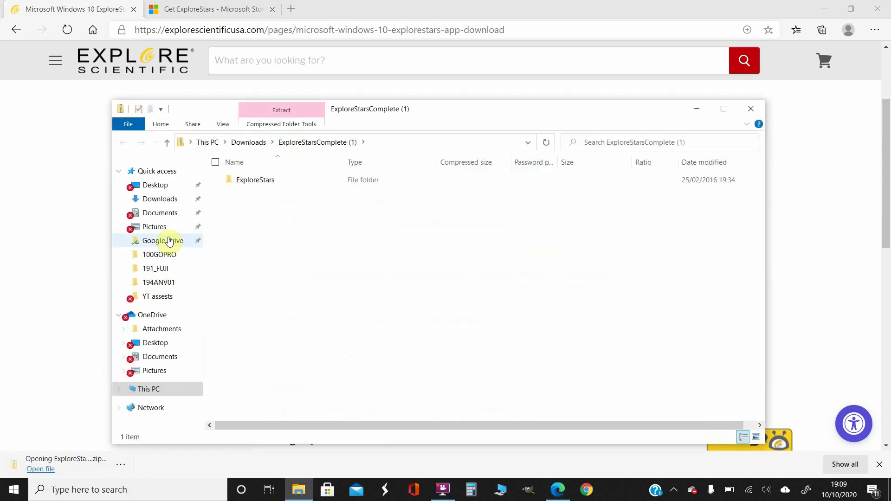
{"action": "left_click", "coordinate": [154, 200]}
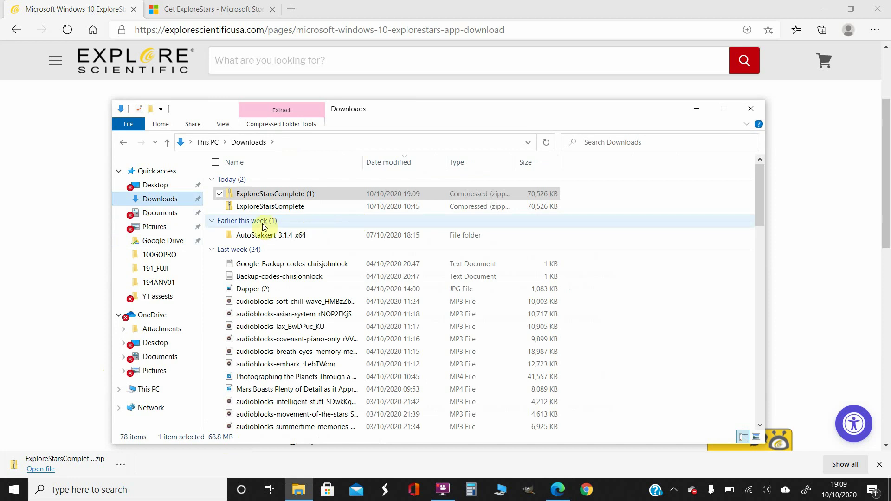
{"action": "left_click", "coordinate": [267, 197]}
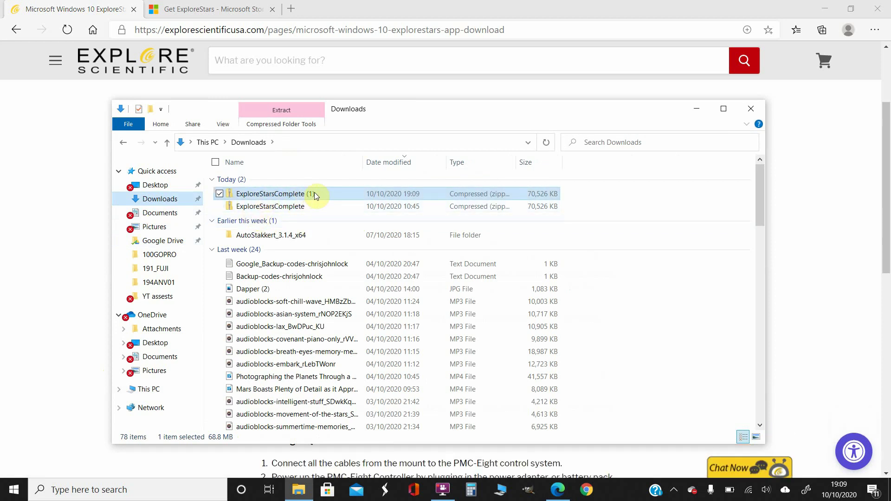
{"action": "right_click", "coordinate": [281, 196]}
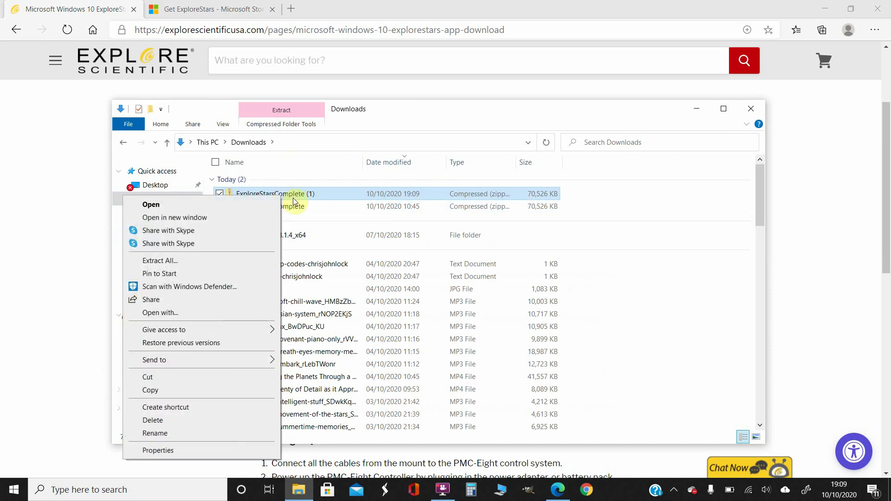
{"action": "left_click", "coordinate": [167, 421]}
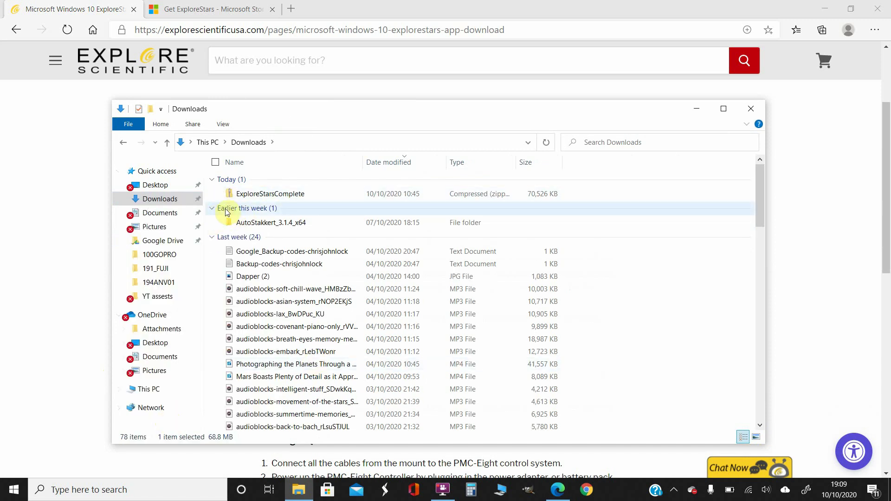
{"action": "mouse_move", "coordinate": [270, 194]}
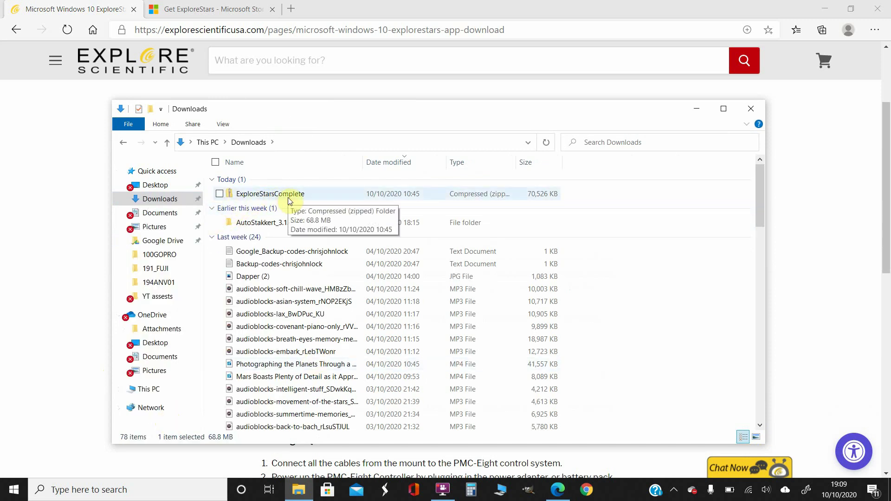
{"action": "double_click", "coordinate": [284, 200]}
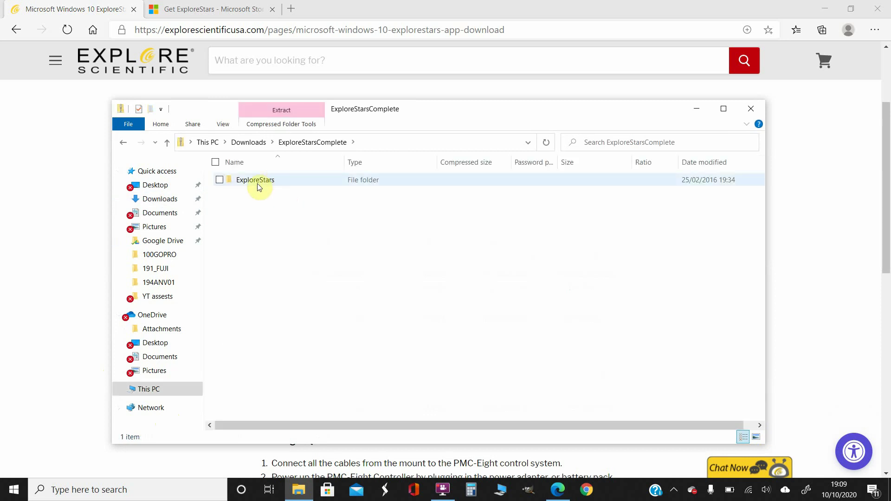
Start Extract All on the archive and browse to OneDrive Pictures as destination
{"action": "left_click", "coordinate": [279, 124]}
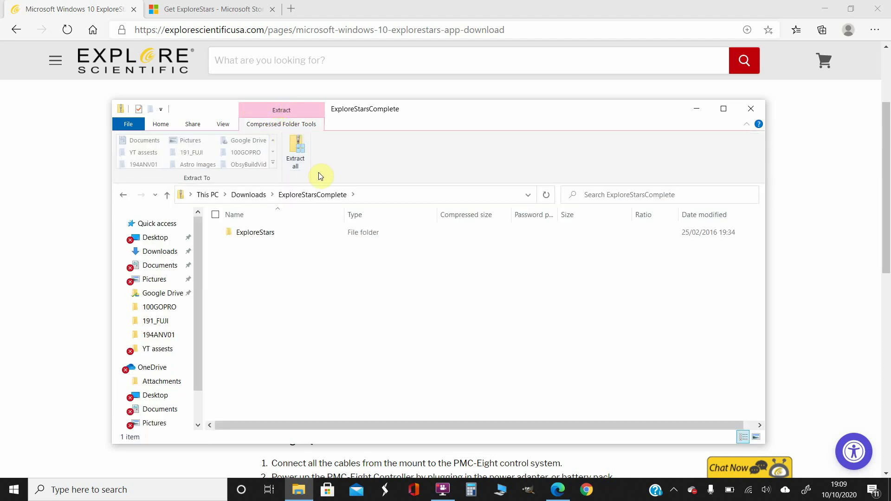
{"action": "left_click", "coordinate": [293, 153]}
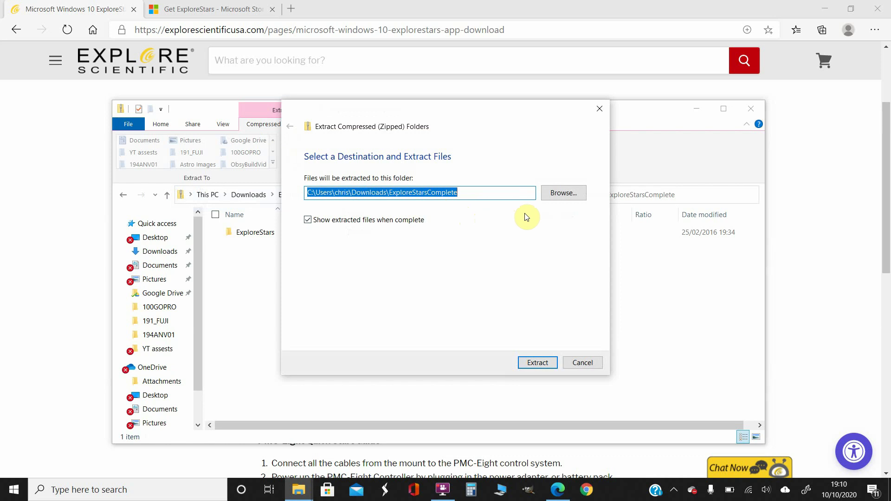
{"action": "left_click", "coordinate": [563, 195]}
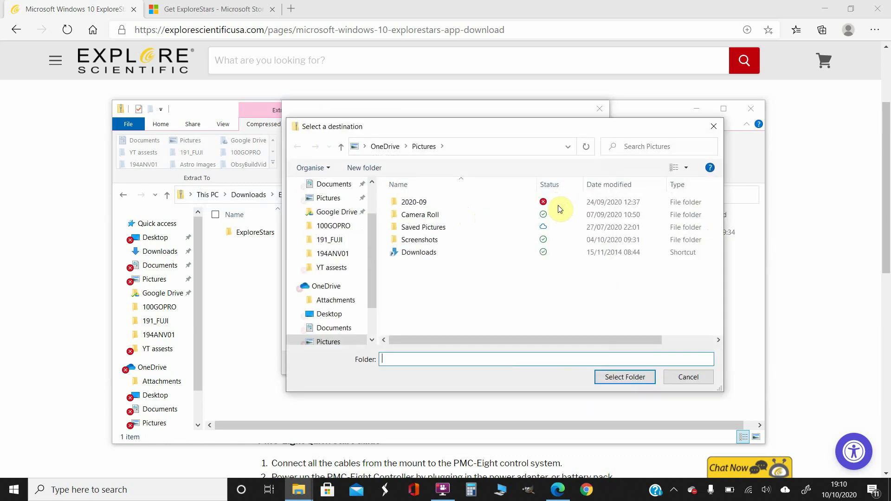
{"action": "left_click_drag", "start_coordinate": [373, 257], "coordinate": [374, 279]}
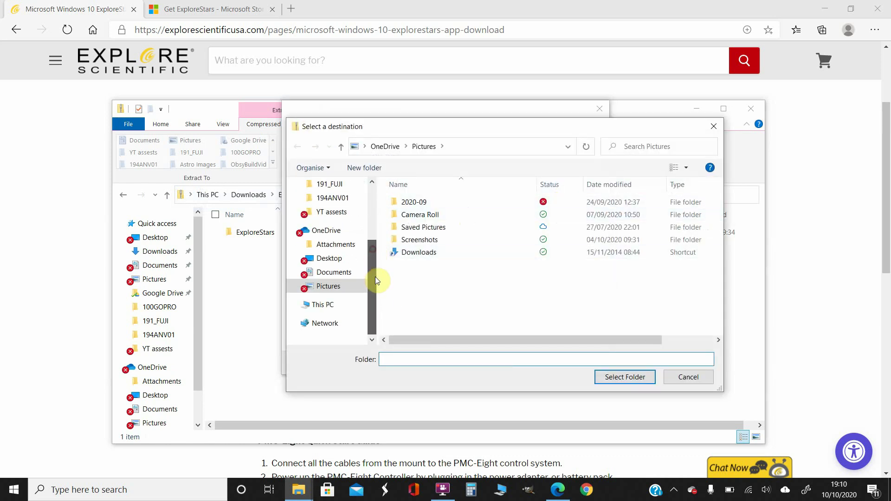
{"action": "left_click", "coordinate": [333, 287]}
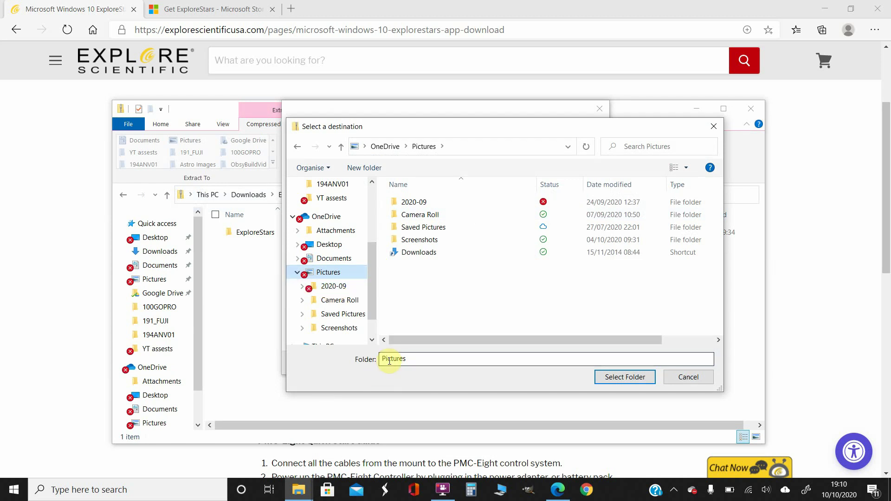
Confirm Pictures and extract the ExploreStars folder there, then close the Pictures window
{"action": "left_click", "coordinate": [629, 379]}
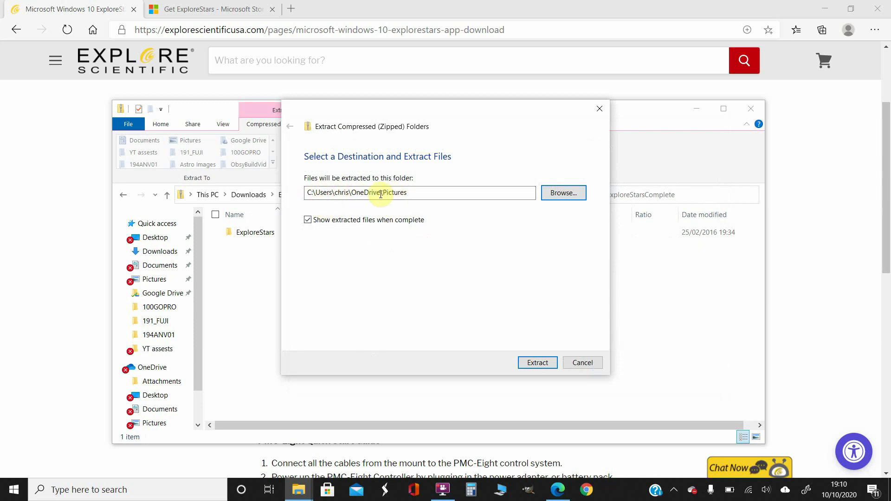
{"action": "left_click", "coordinate": [534, 362]}
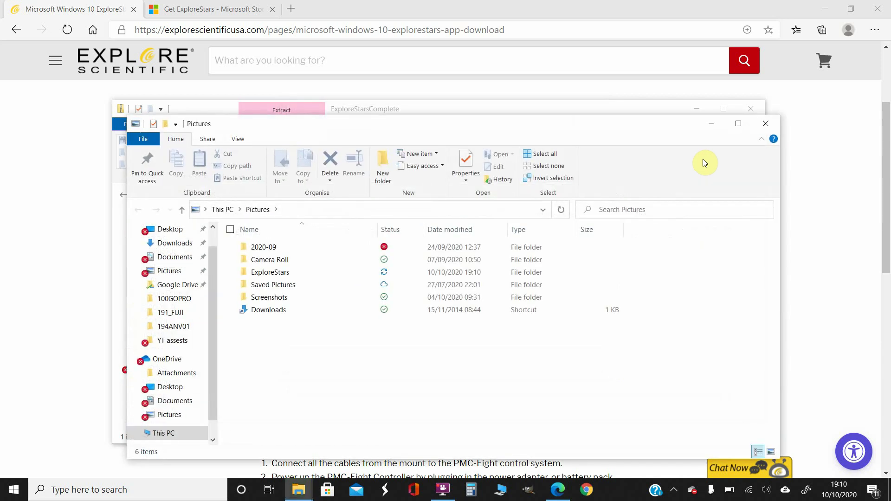
{"action": "left_click", "coordinate": [767, 124]}
Close the remaining Explorer window and bring up the Start menu's app list
{"action": "left_click", "coordinate": [751, 109]}
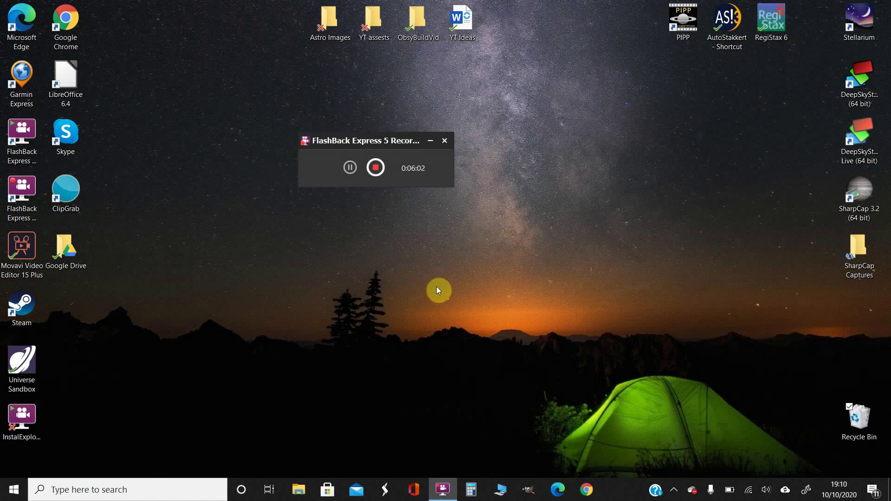
{"action": "left_click", "coordinate": [15, 490]}
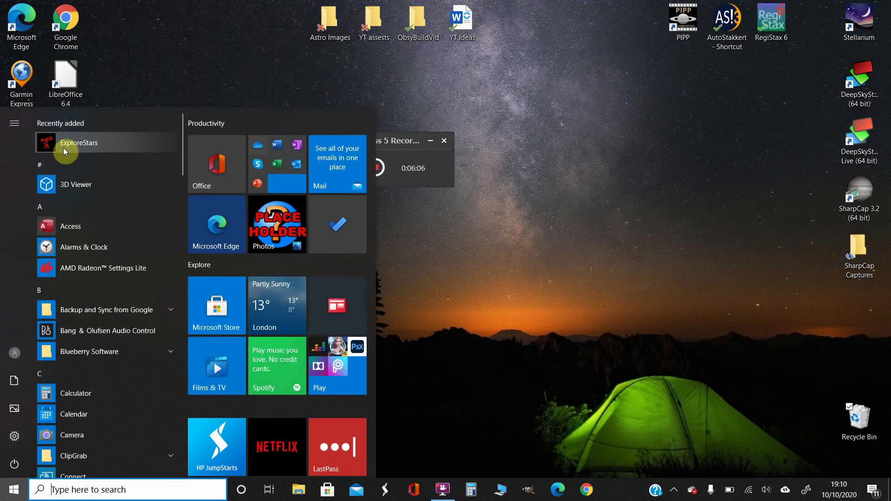
{"action": "left_click", "coordinate": [15, 491]}
{"action": "left_click", "coordinate": [16, 491]}
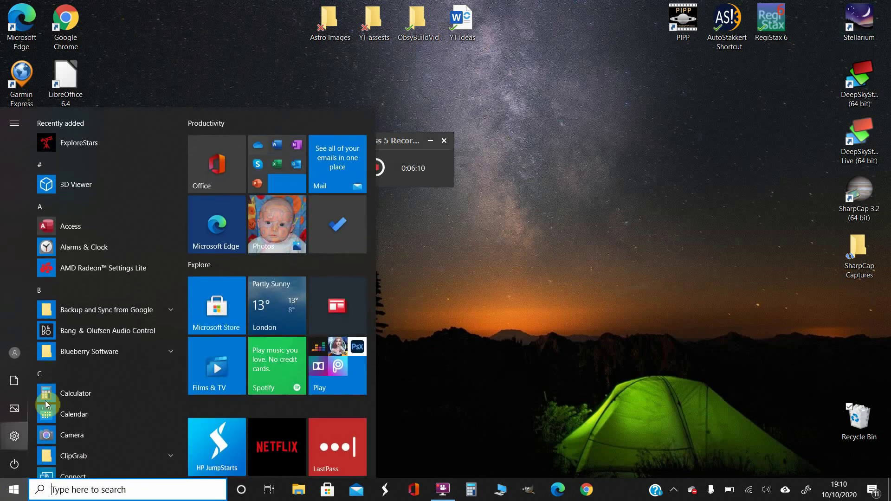
Pin the recently added ExploreStars app to the taskbar
{"action": "right_click", "coordinate": [62, 145]}
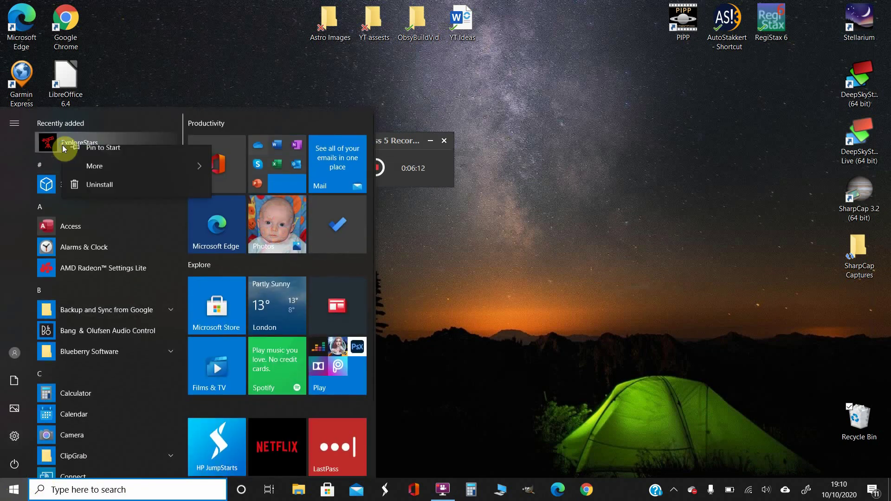
{"action": "mouse_move", "coordinate": [95, 177]}
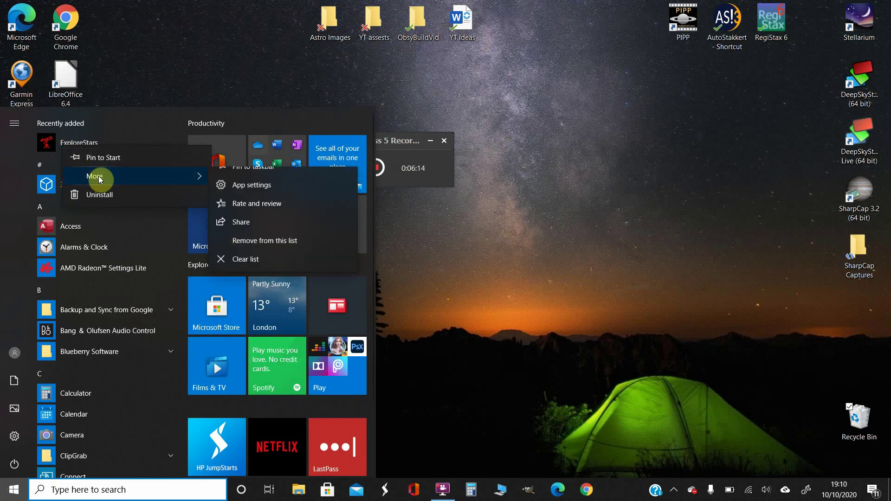
{"action": "left_click", "coordinate": [253, 179]}
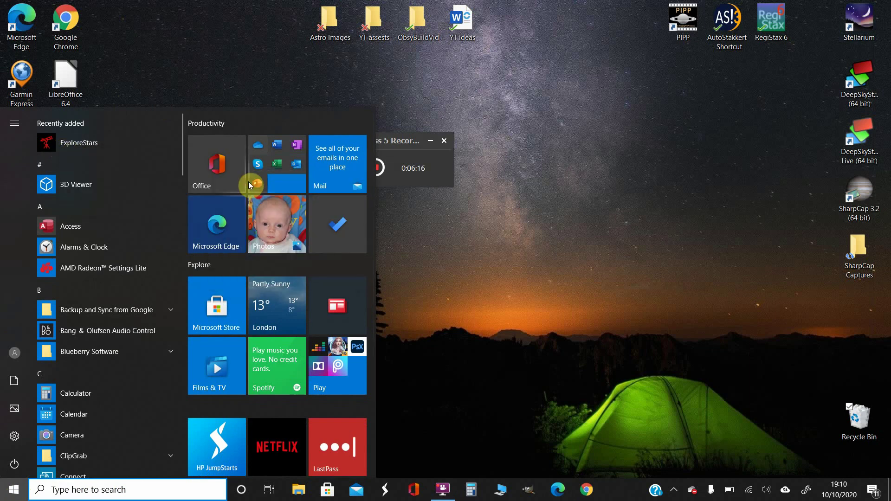
{"action": "left_click", "coordinate": [840, 305]}
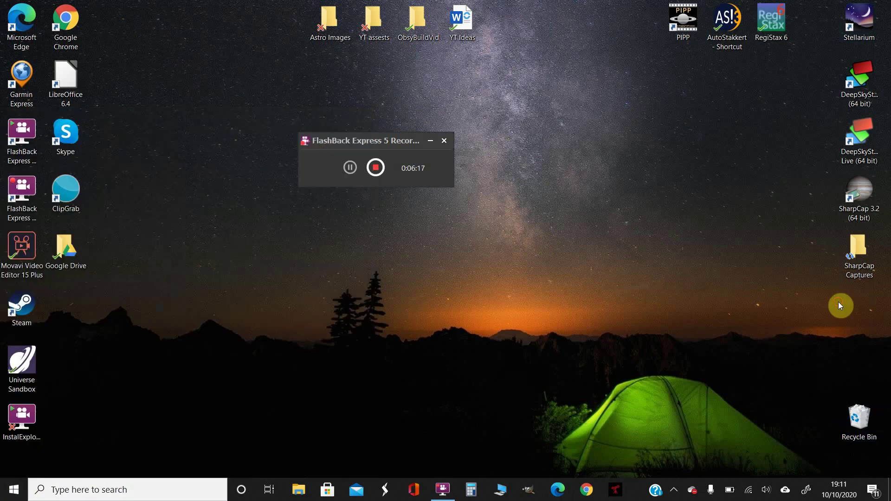
Launch ExploreStars from its taskbar icon to the Open GOTO Community splash screen
{"action": "left_click", "coordinate": [616, 490]}
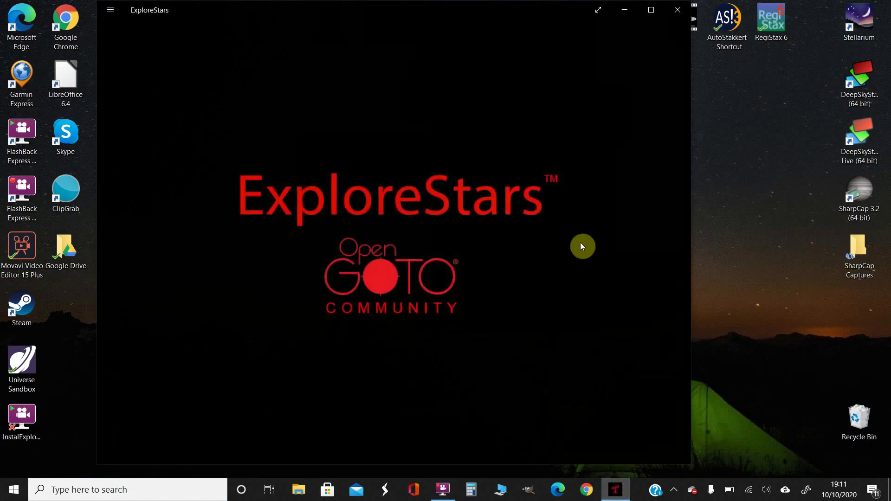